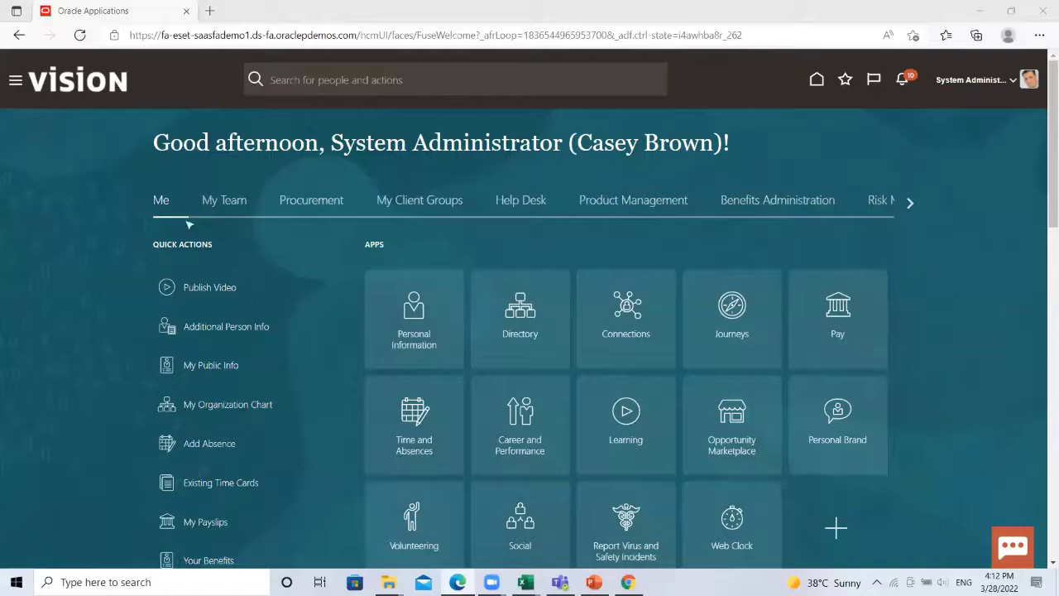
Step: Open Payroll Event Groups from the expanded list of all My Client Groups tasks
left_click(399, 206)
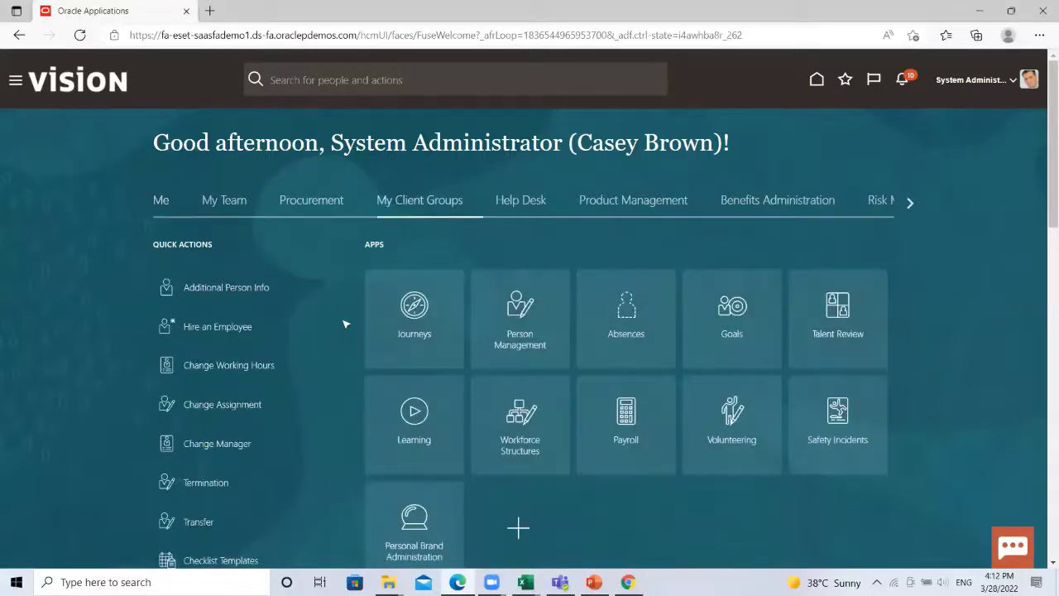
scroll(333, 339, "down", 2)
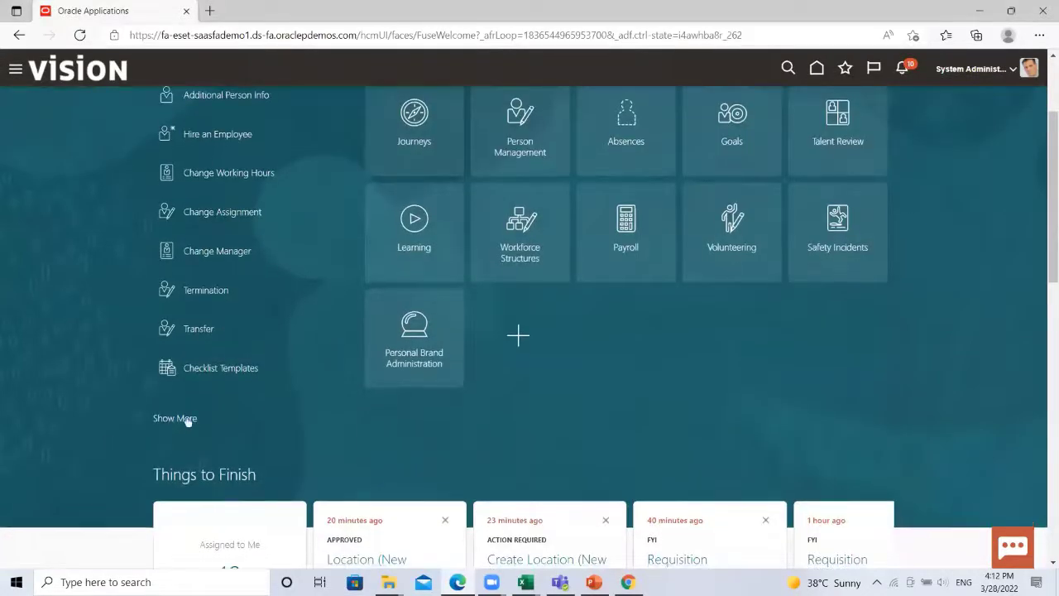
left_click(169, 418)
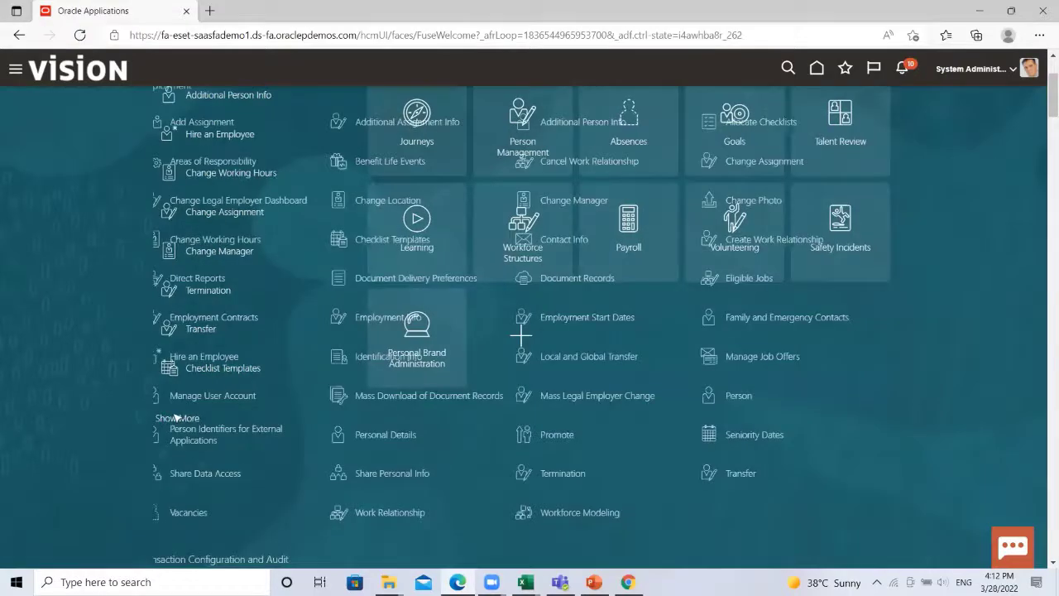
scroll(256, 412, "down", 12)
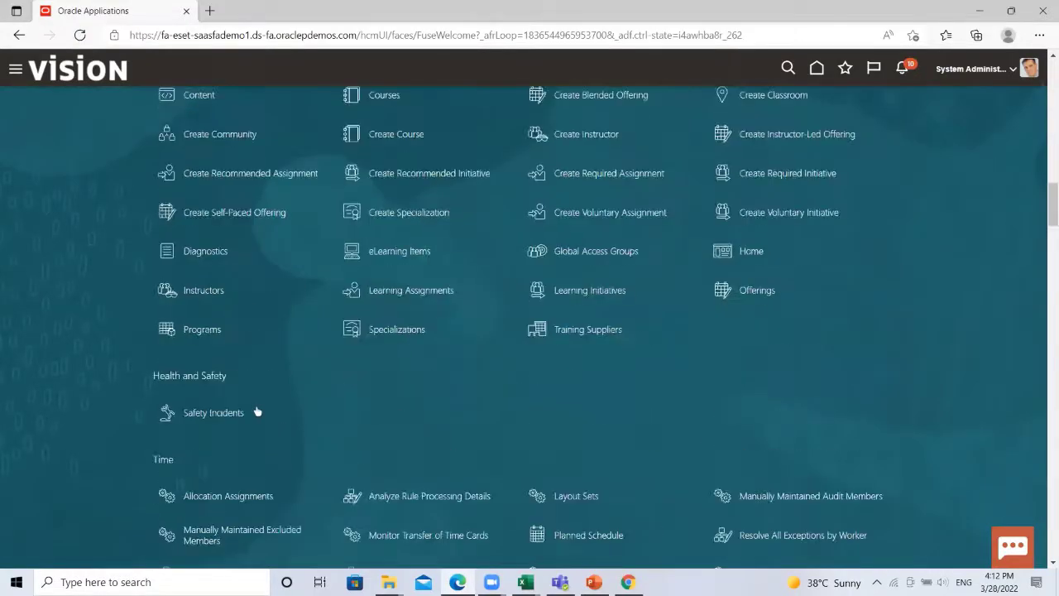
scroll(257, 412, "down", 10)
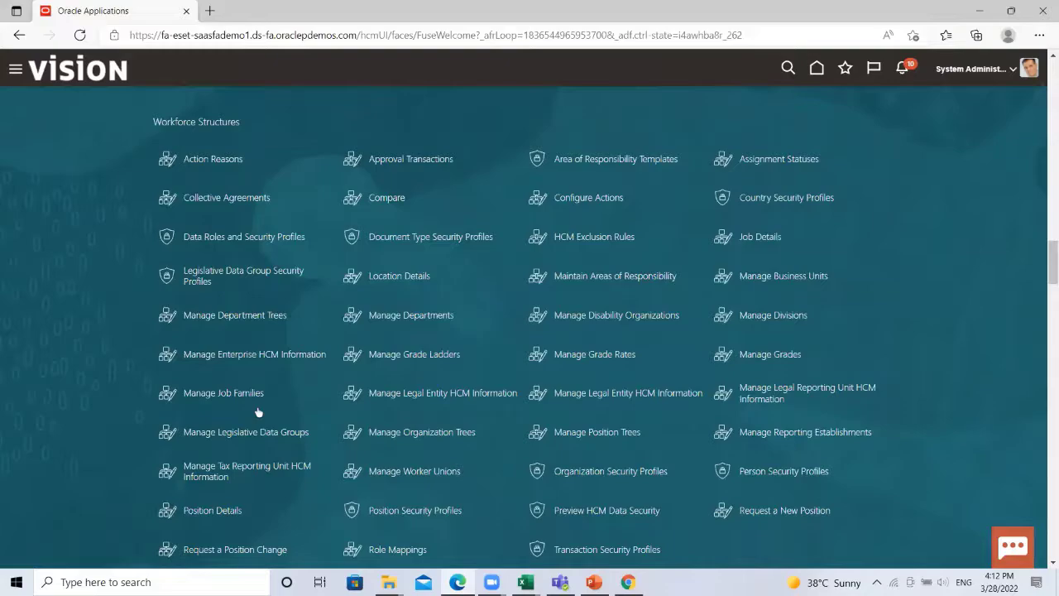
scroll(257, 412, "down", 15)
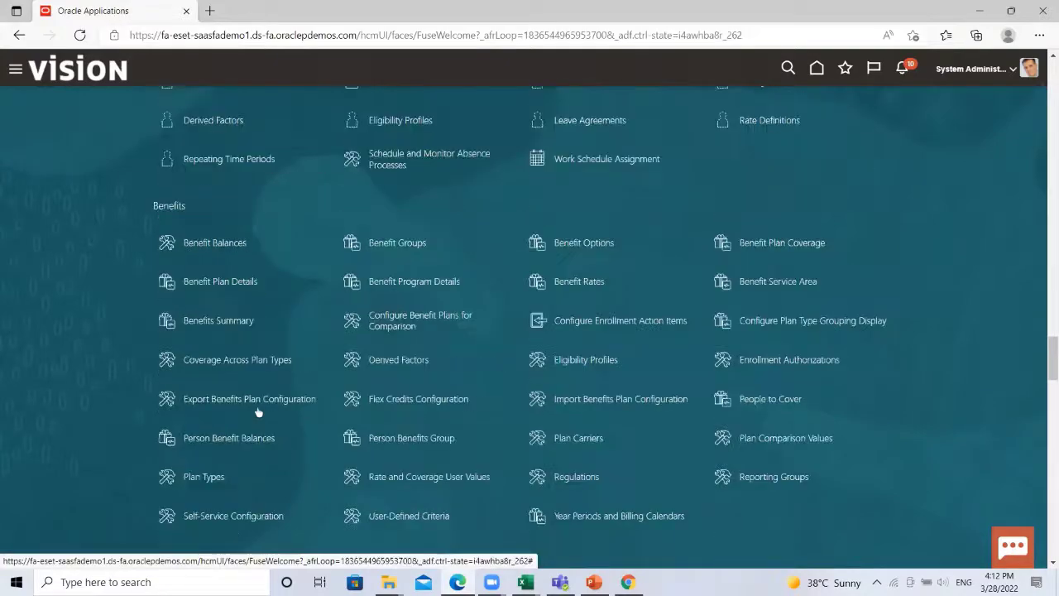
scroll(258, 412, "down", 6)
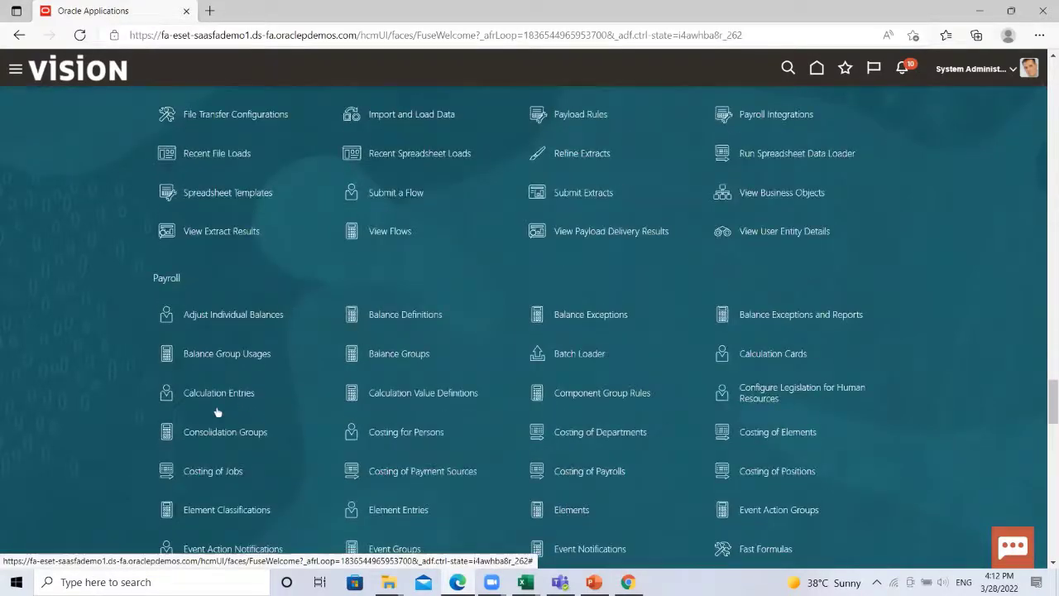
scroll(217, 416, "down", 2)
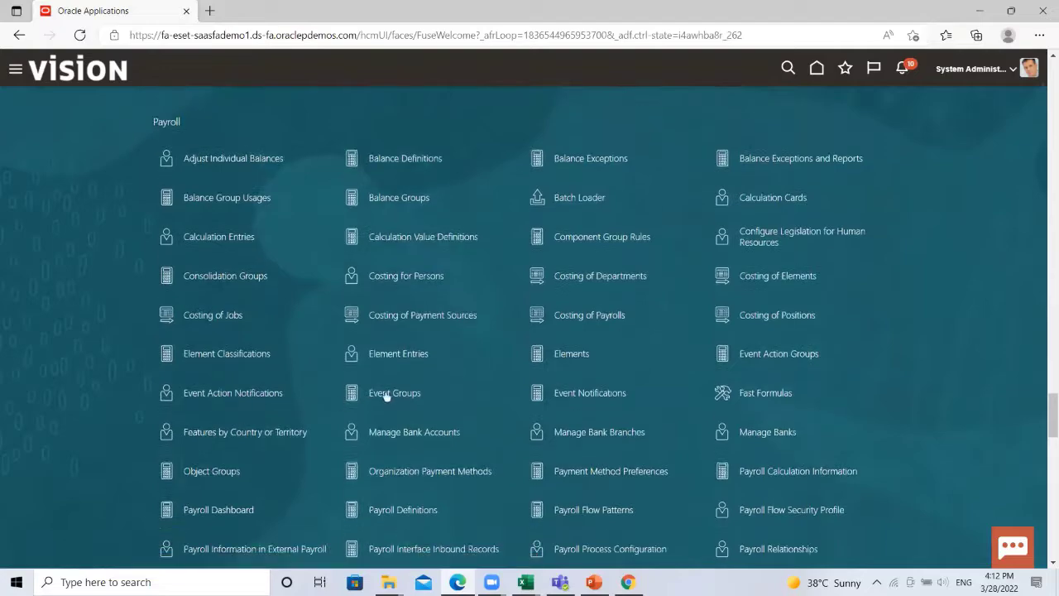
left_click(389, 395)
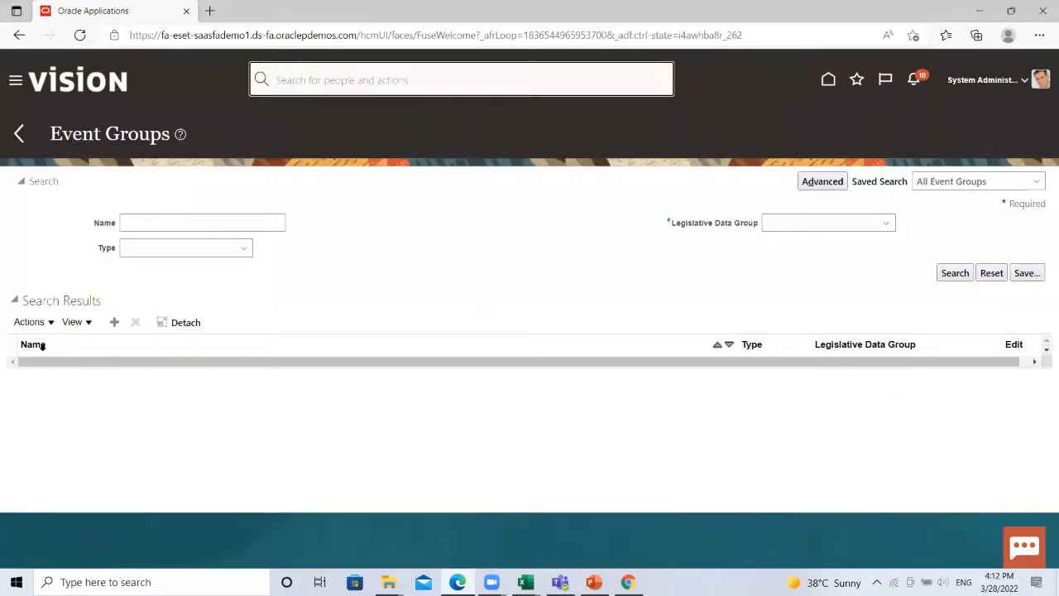
Step: Create a Proration-type event group named 'Proration Event Group' under US Legislative Data Group
left_click(116, 324)
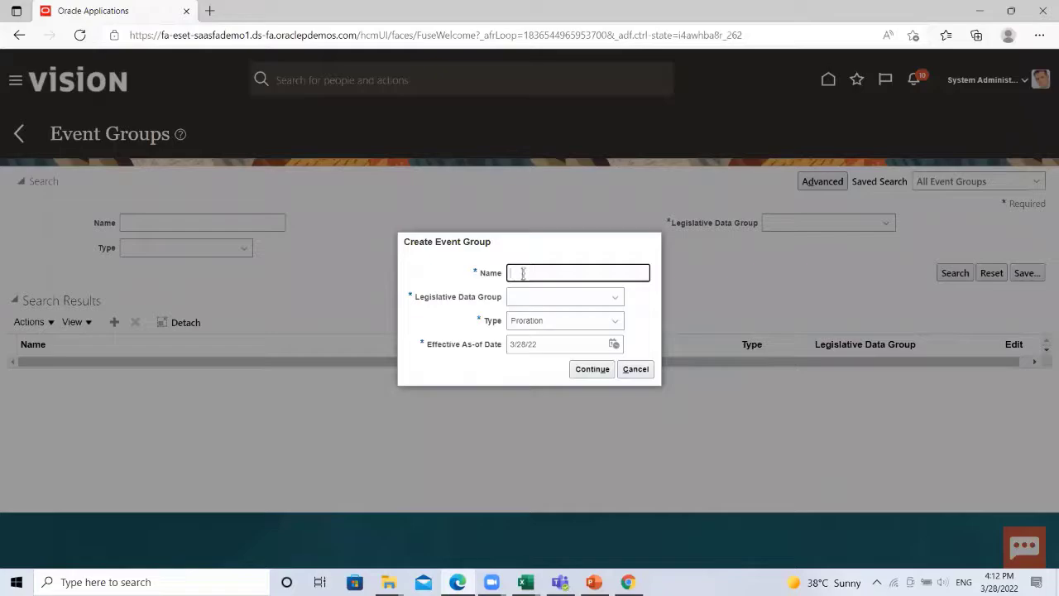
type("Proration Event Group")
left_click(534, 300)
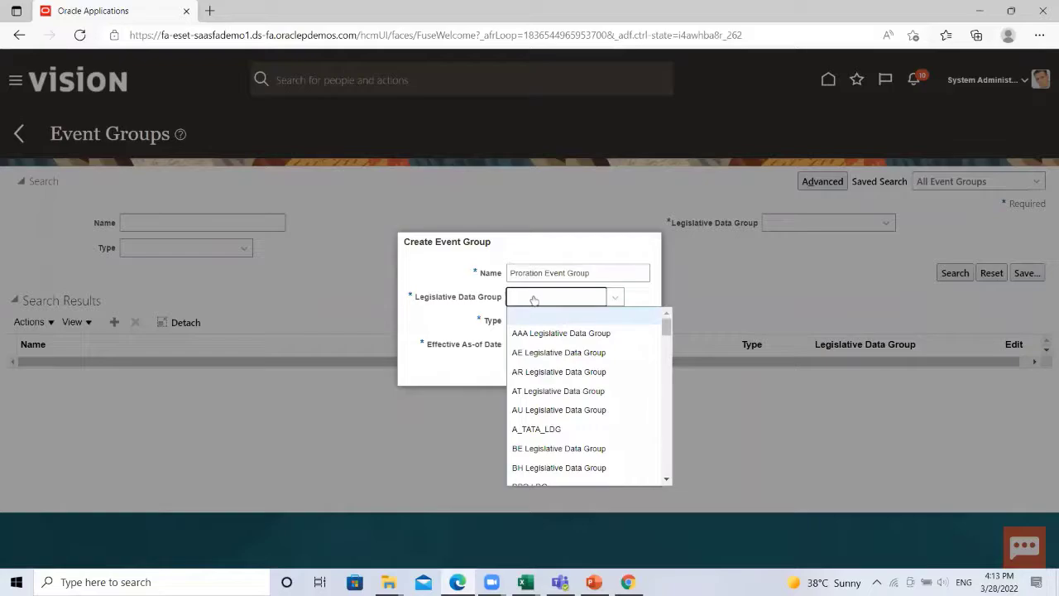
type("US Legislative Data Group")
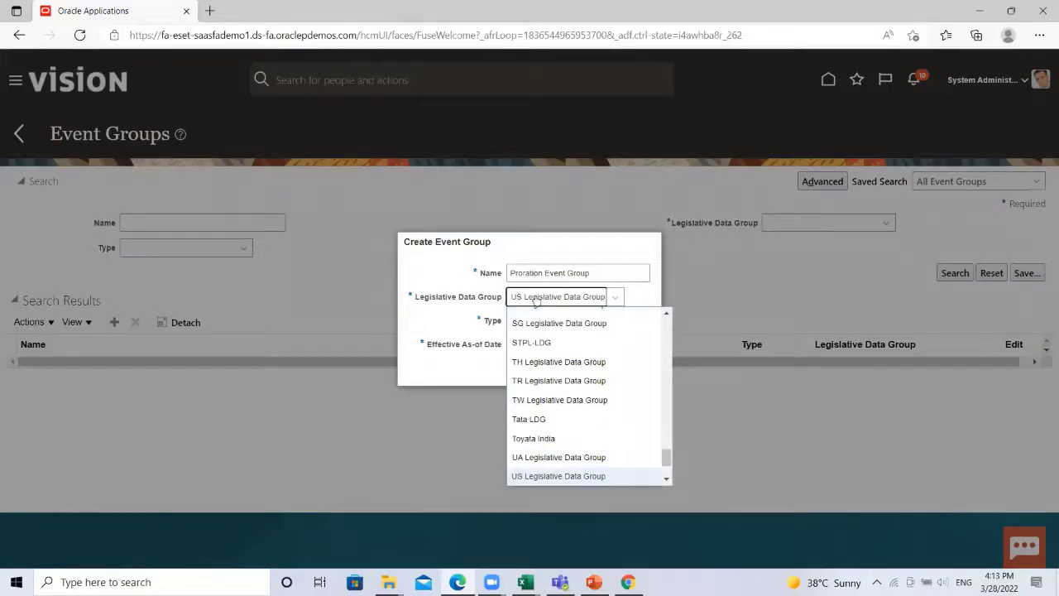
key("Tab")
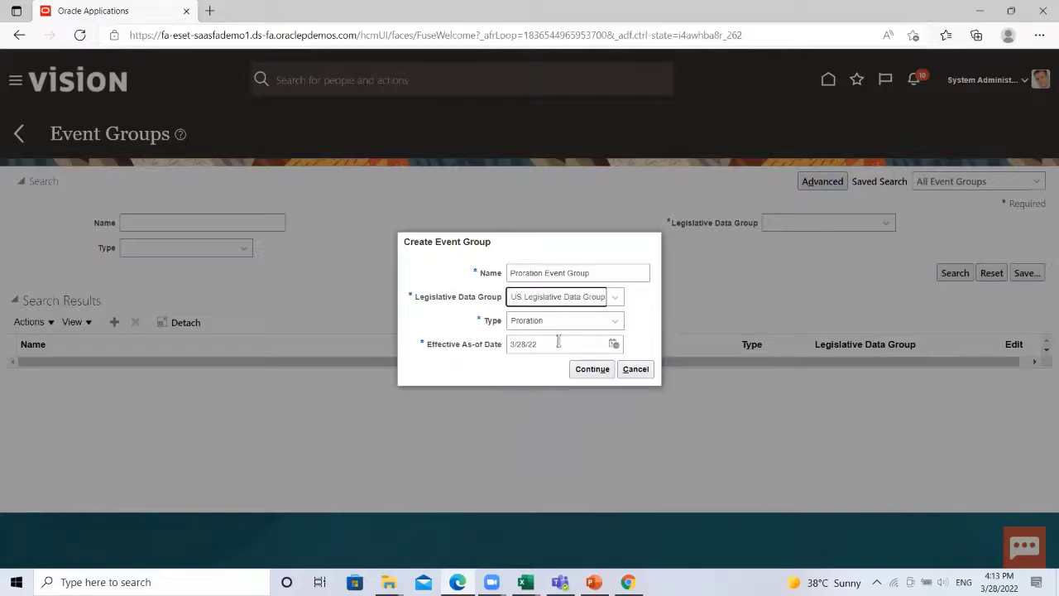
left_click(591, 369)
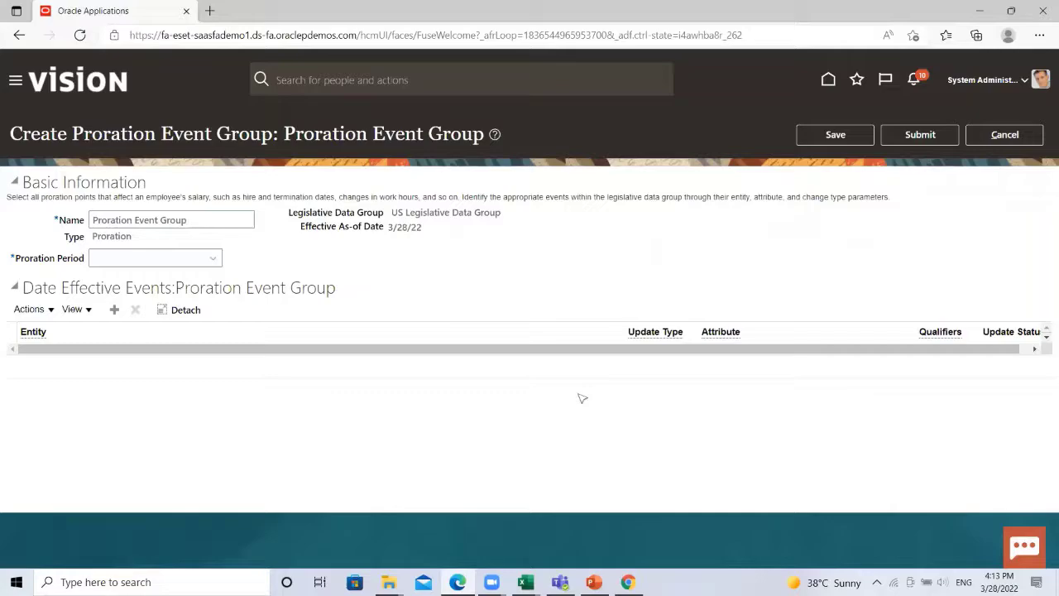
Step: Choose Calendar Year from the Proration Period list
left_click(213, 259)
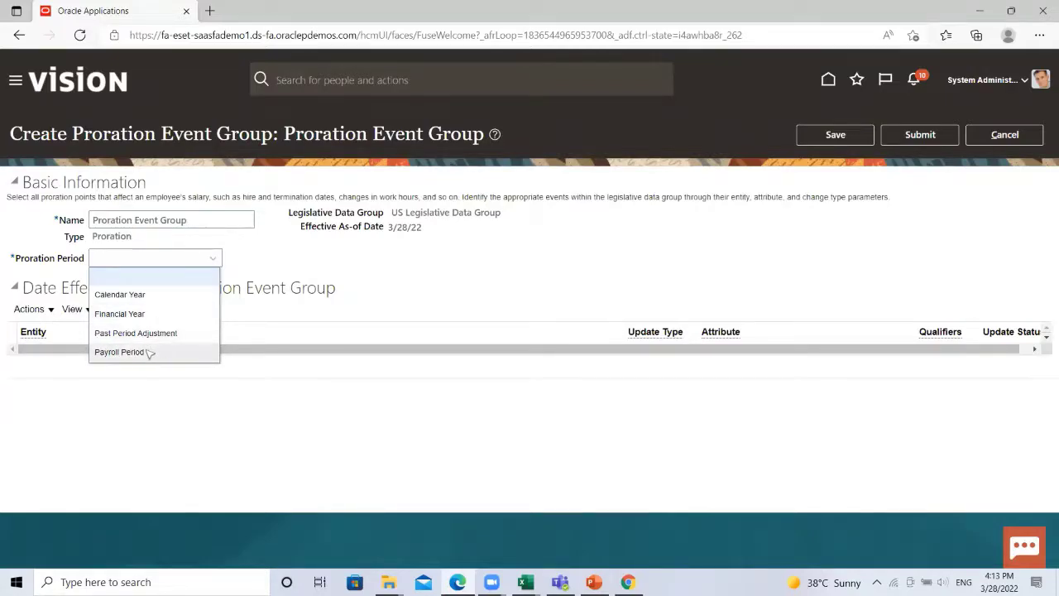
left_click(139, 296)
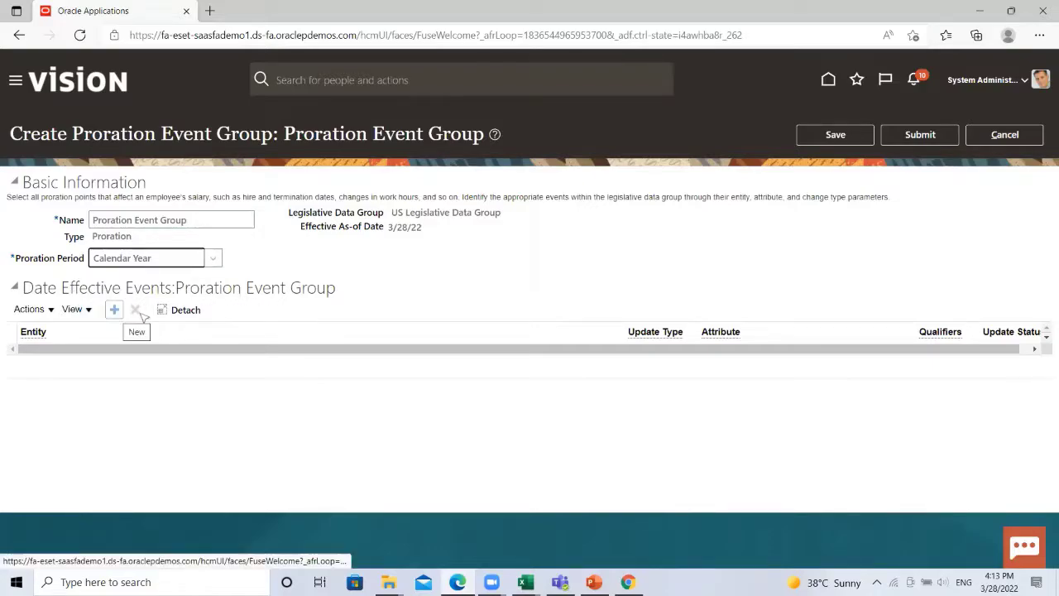
Step: Add an event row and set its entity to Element Entry via the entity search
left_click(116, 311)
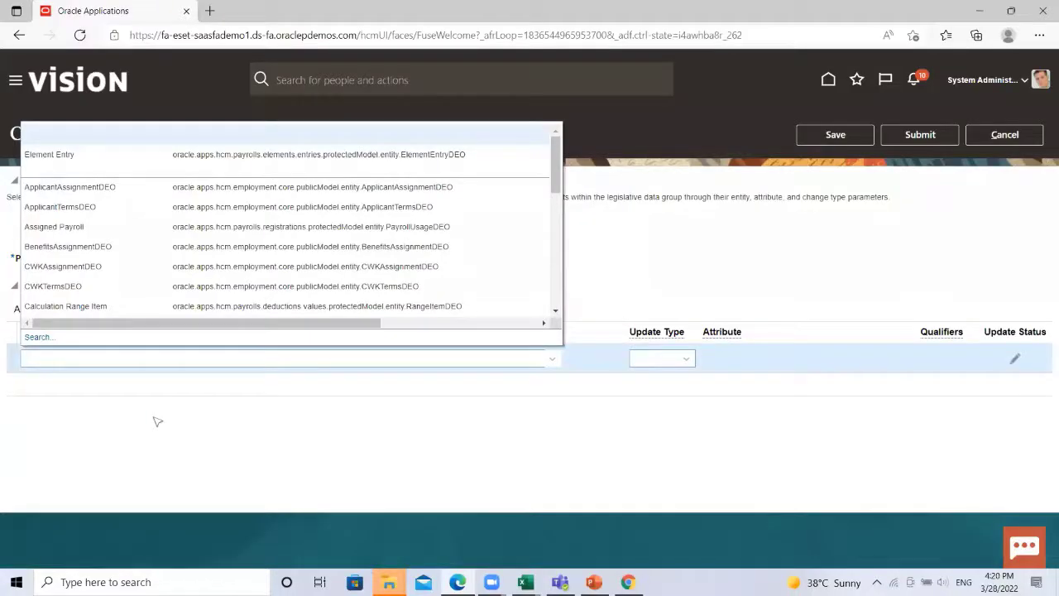
left_click(37, 337)
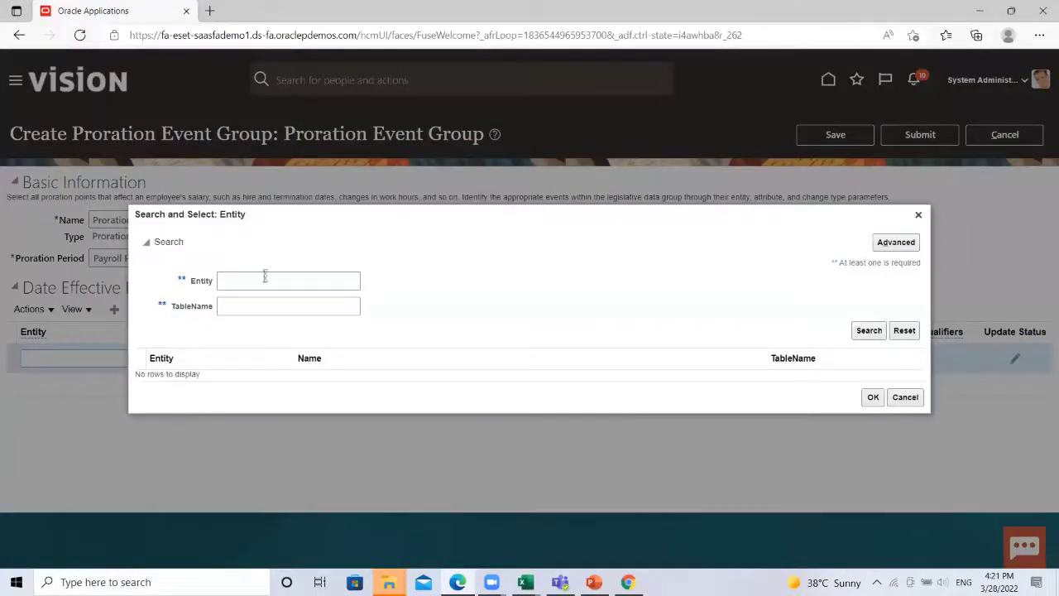
left_click(265, 279)
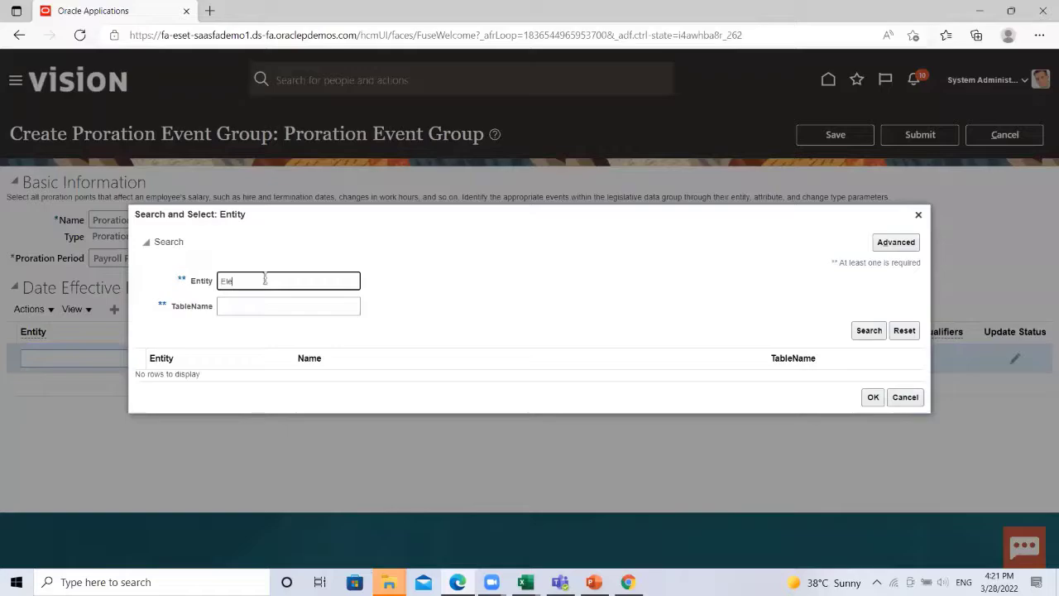
type("Element")
key("Return")
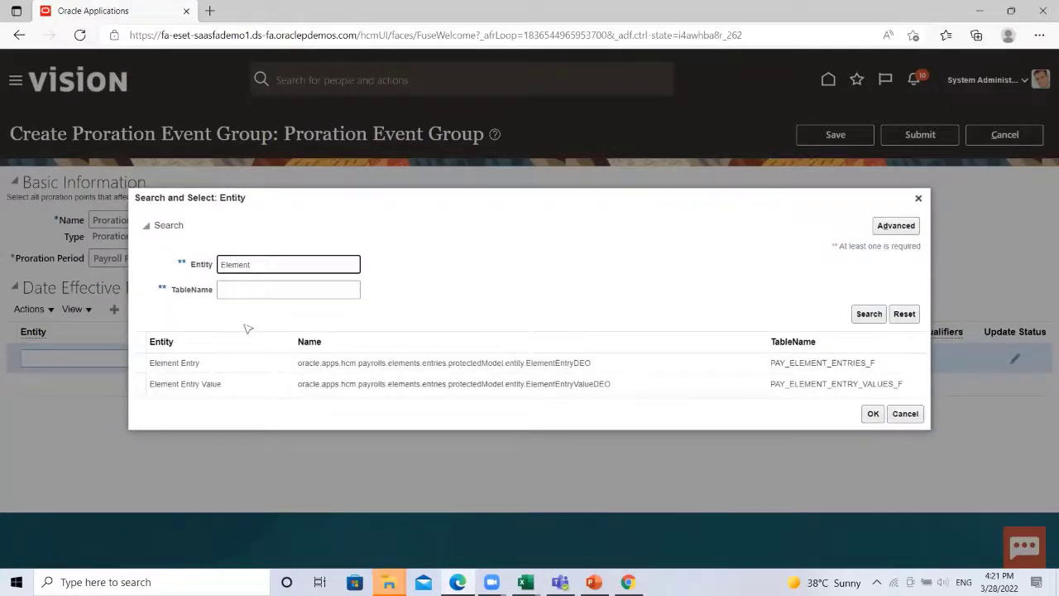
left_click(189, 369)
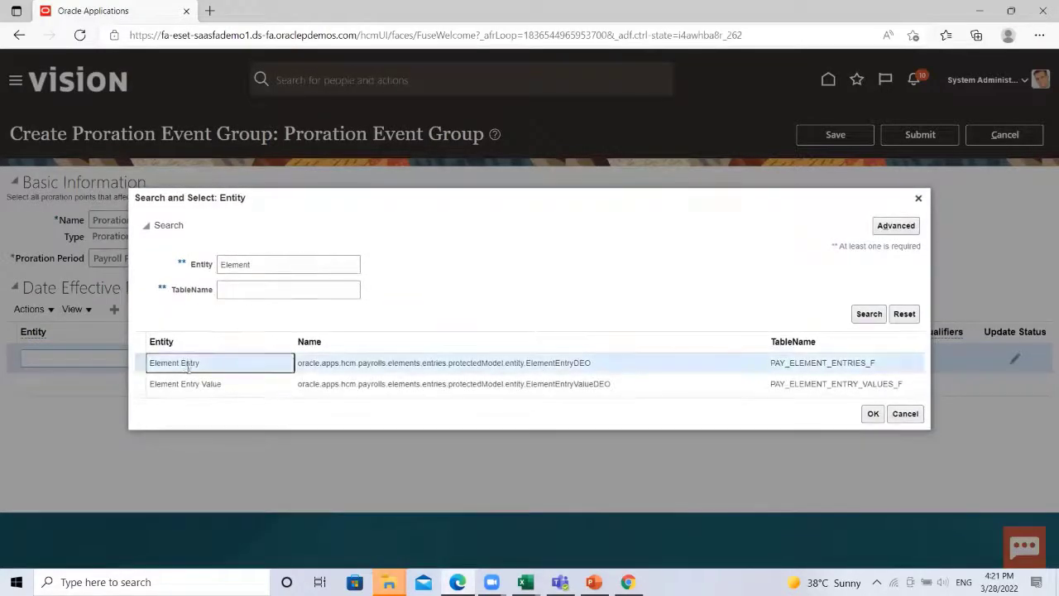
left_click(873, 413)
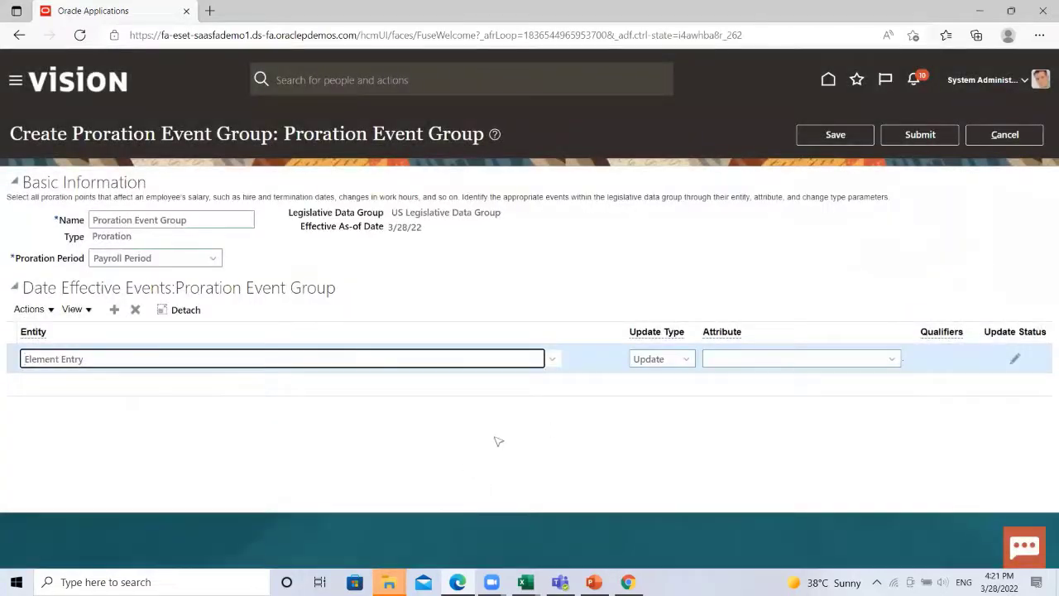
Step: Keep the event's update type as Update and set its attribute to DATE_EARNED
left_click(690, 359)
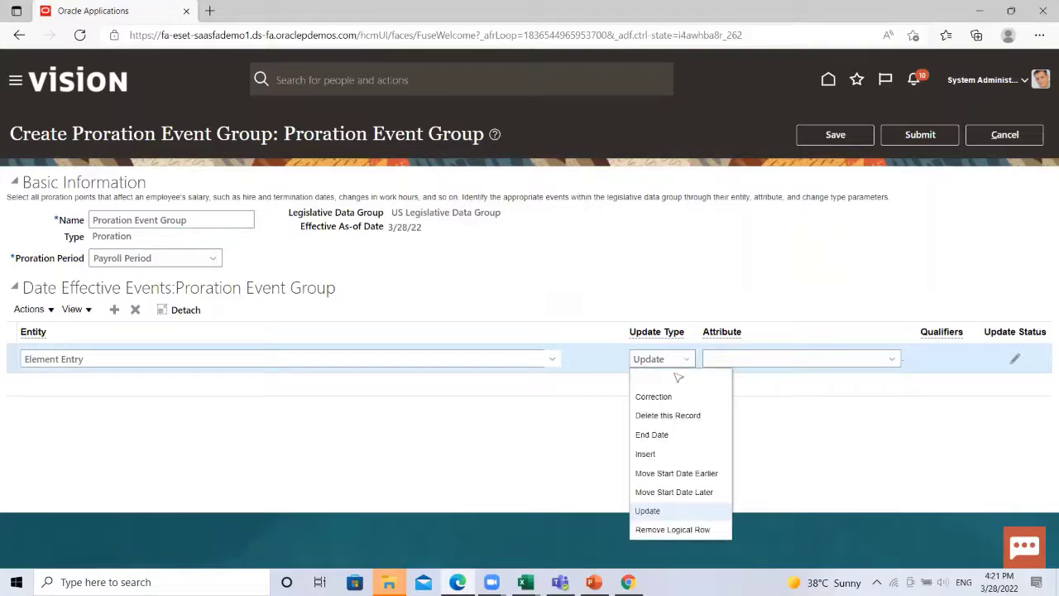
left_click(531, 454)
left_click(891, 361)
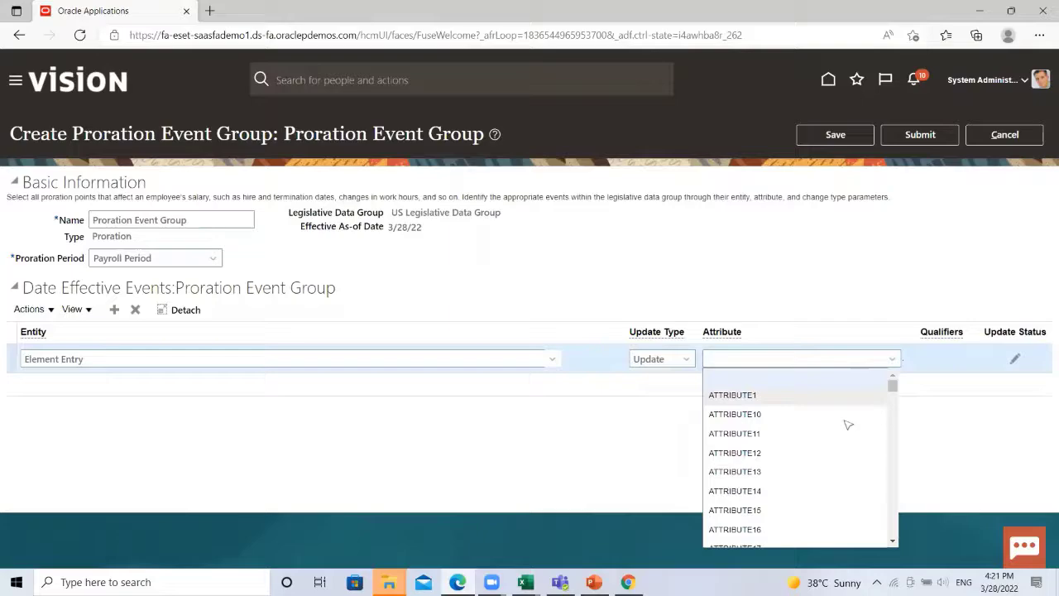
scroll(847, 426, "down", 5)
scroll(849, 425, "down", 4)
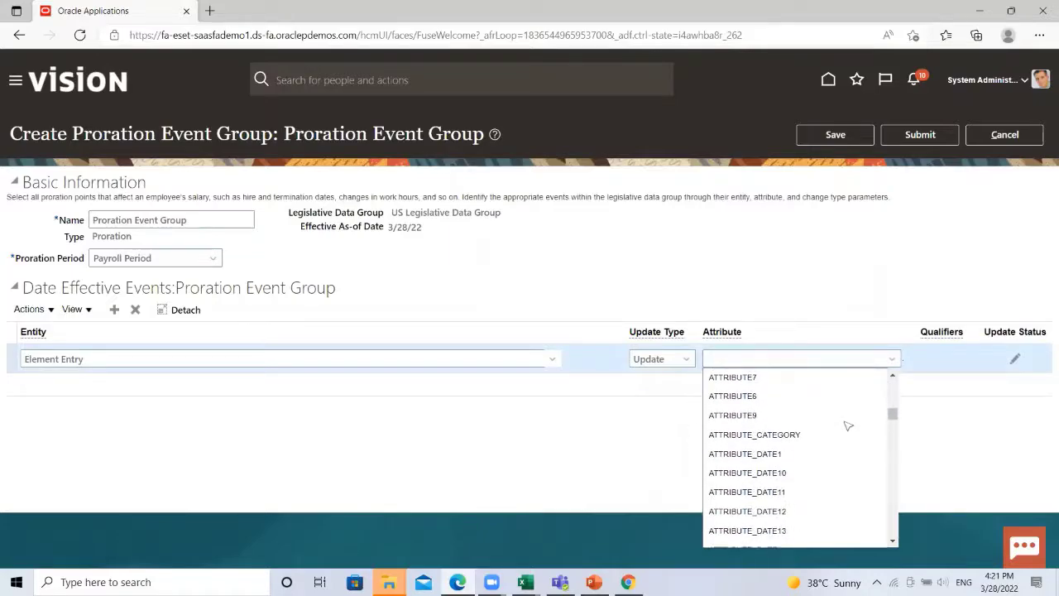
scroll(848, 425, "down", 5)
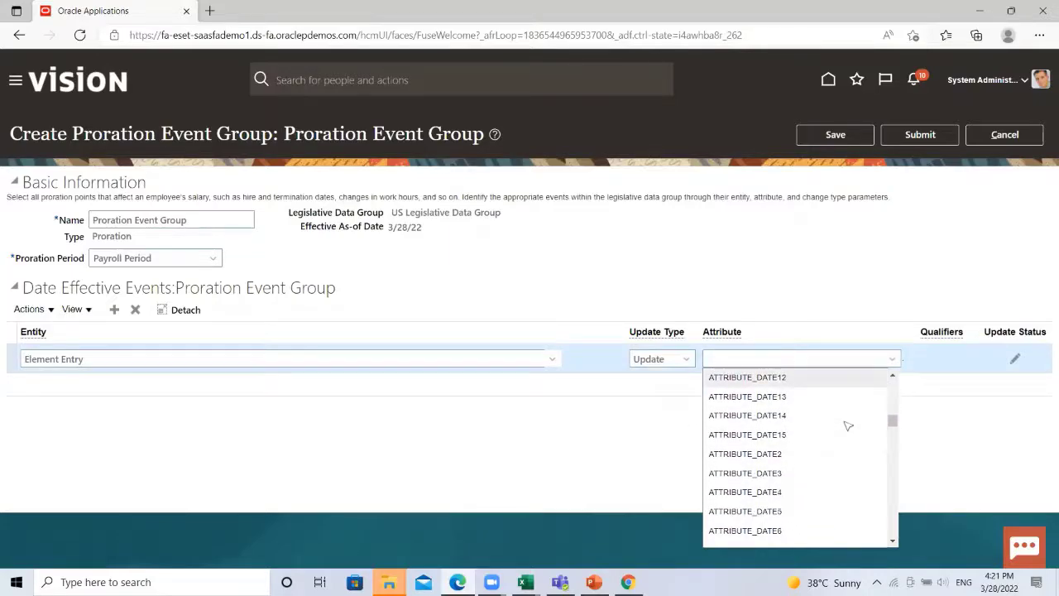
scroll(848, 425, "down", 5)
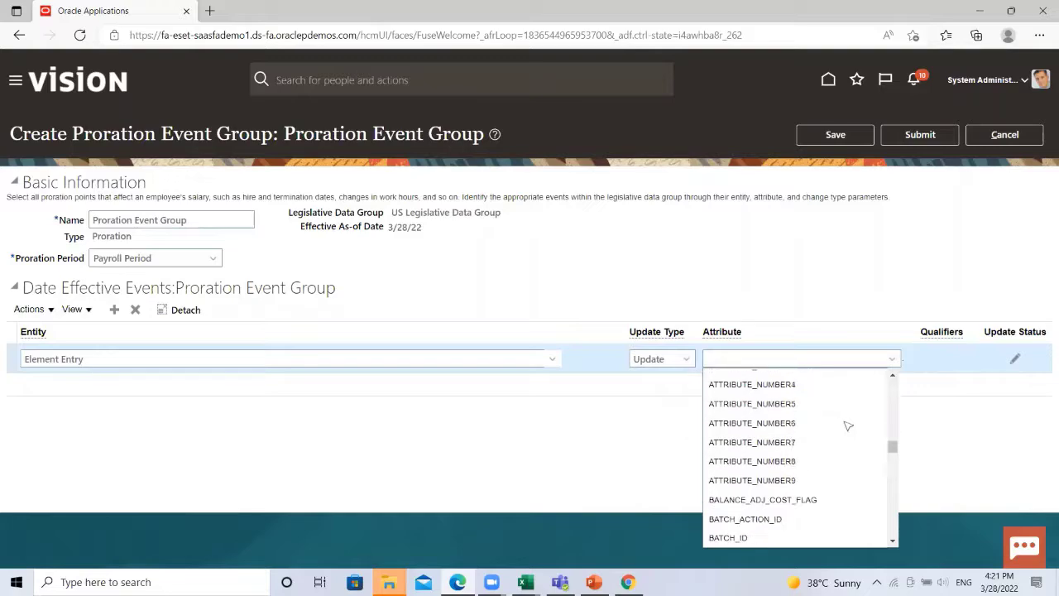
scroll(848, 425, "down", 1)
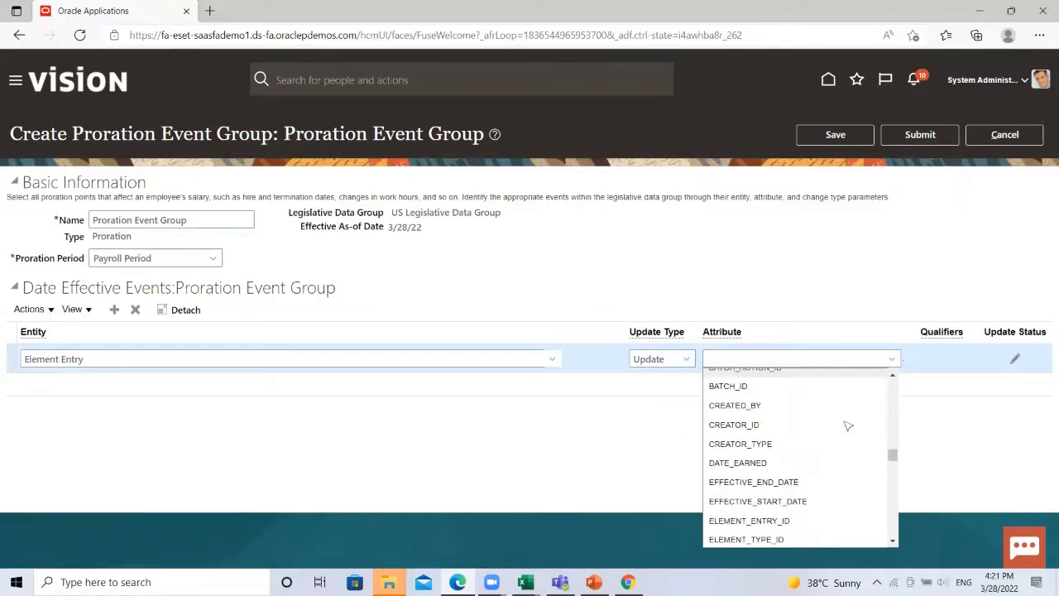
left_click(737, 462)
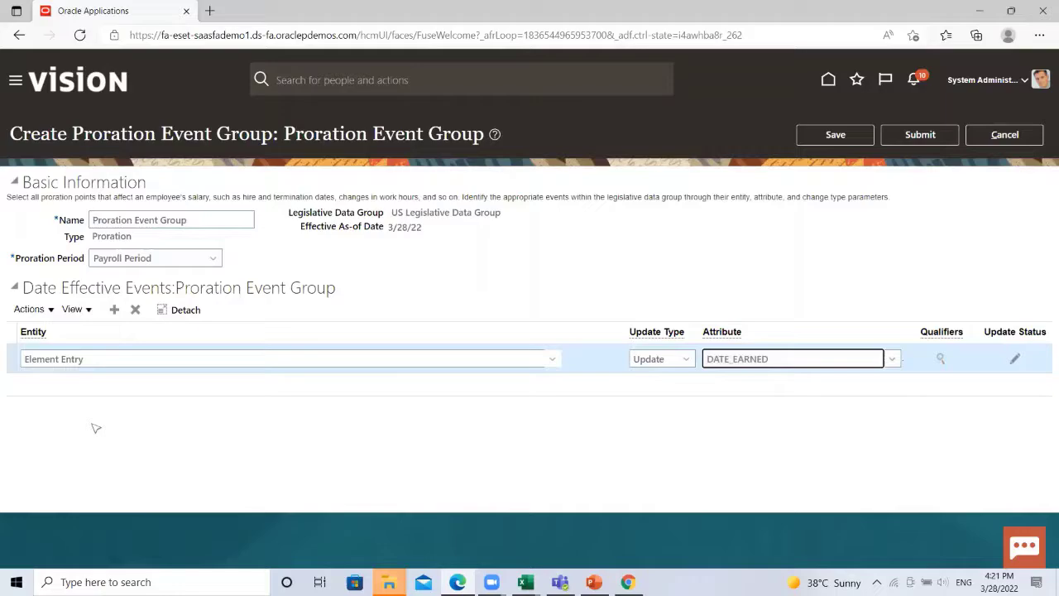
Step: Add an Element Entry row tracking EFFECTIVE_START_DATE, then insert another blank event row
left_click(115, 310)
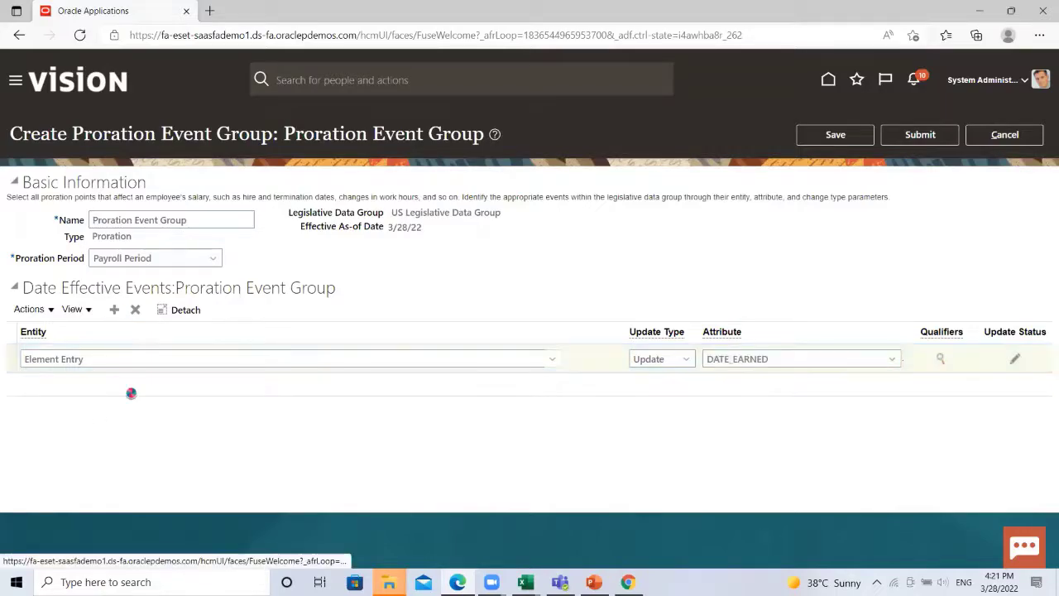
left_click(553, 359)
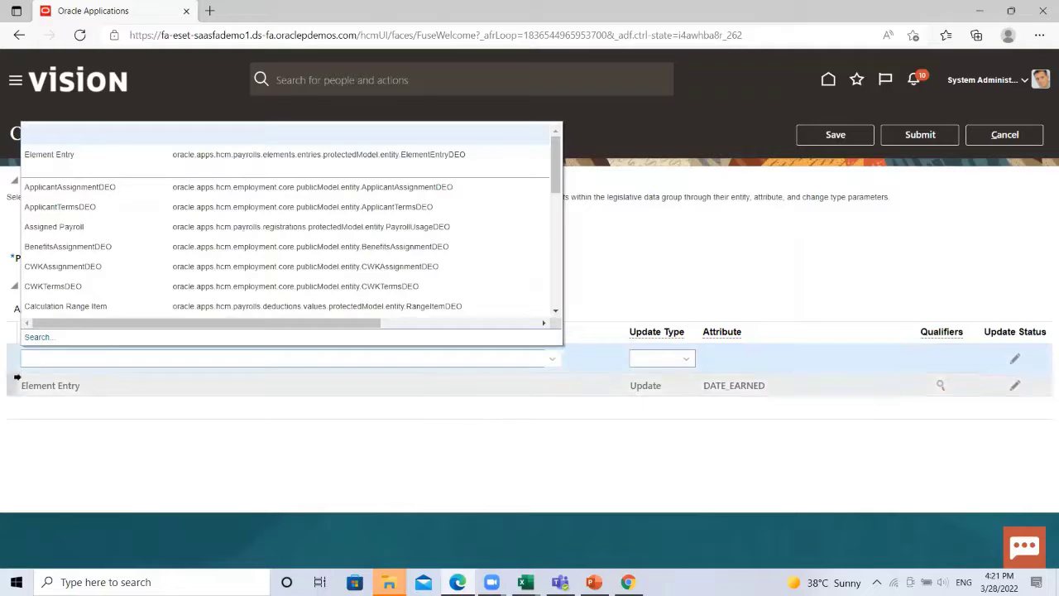
left_click(369, 356)
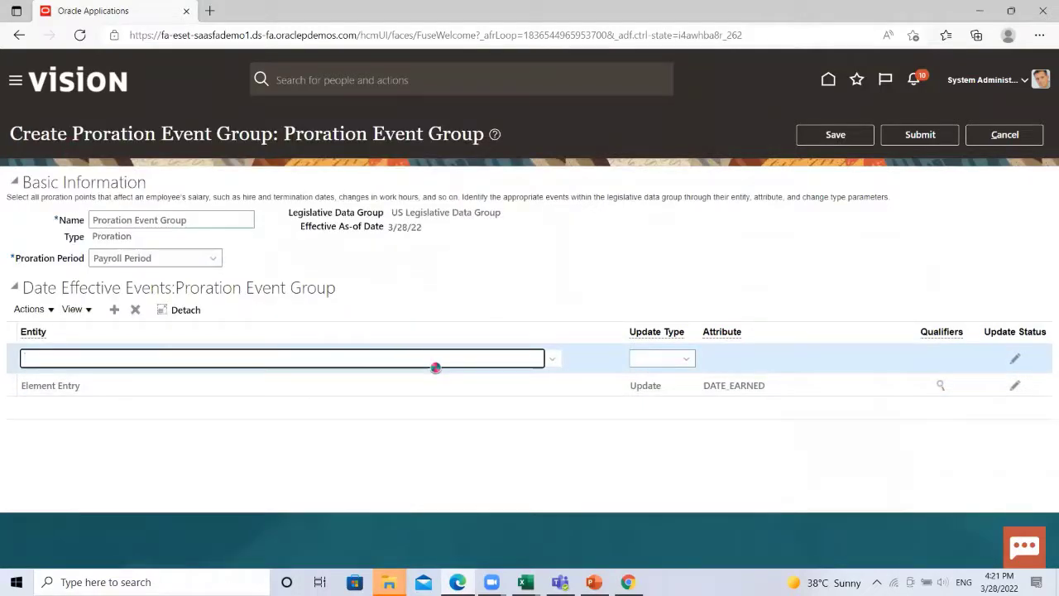
left_click(890, 361)
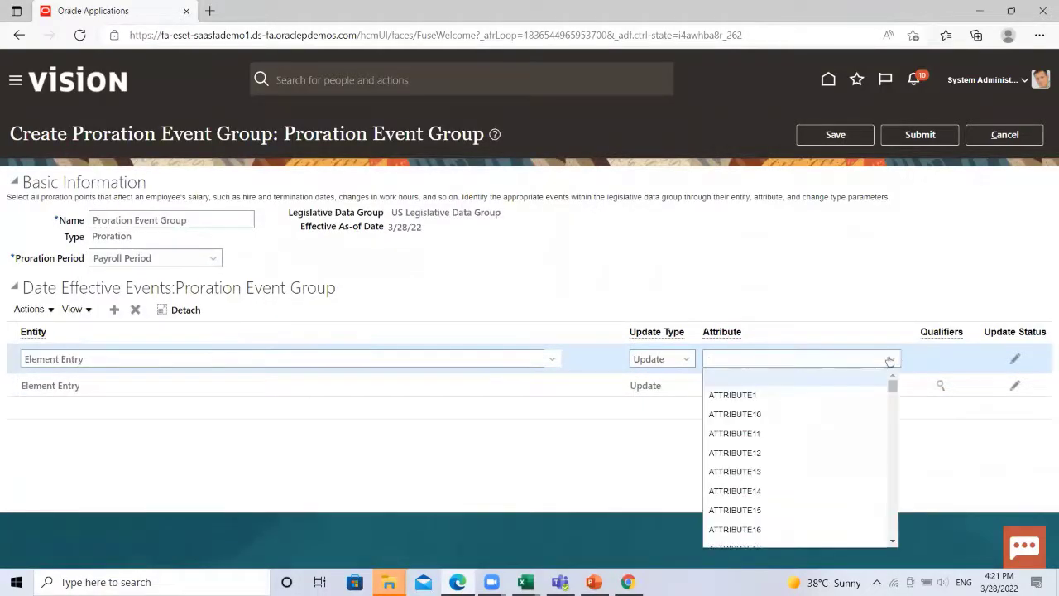
scroll(818, 469, "down", 5)
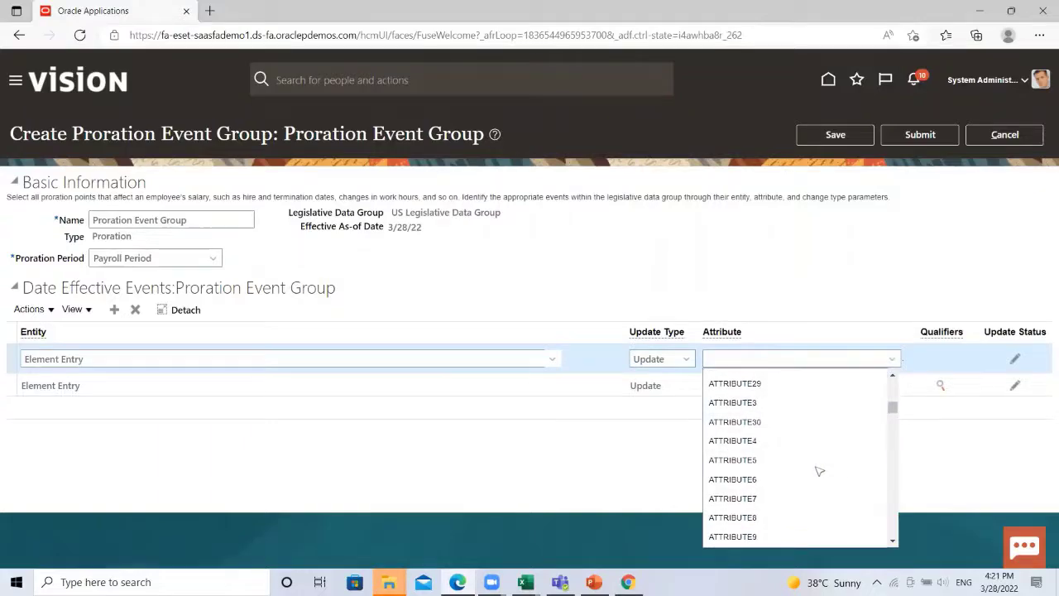
scroll(818, 469, "down", 10)
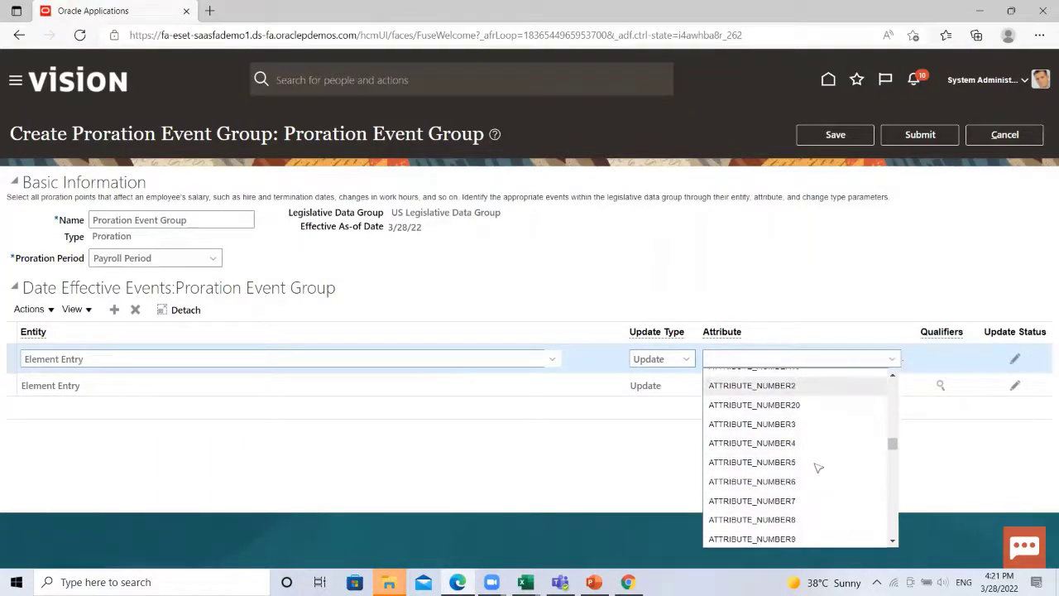
scroll(818, 468, "down", 1)
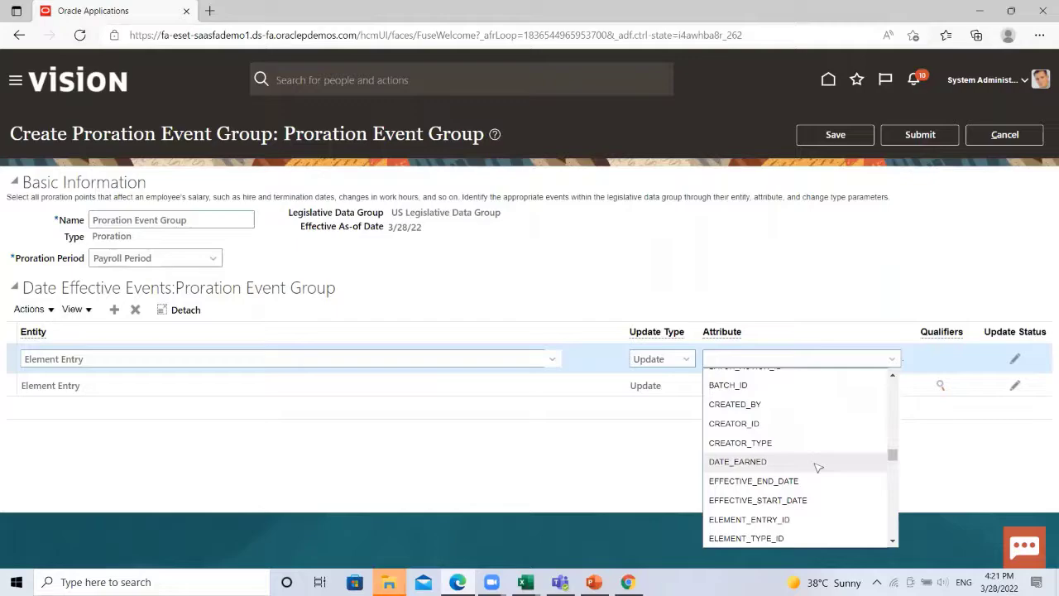
left_click(807, 500)
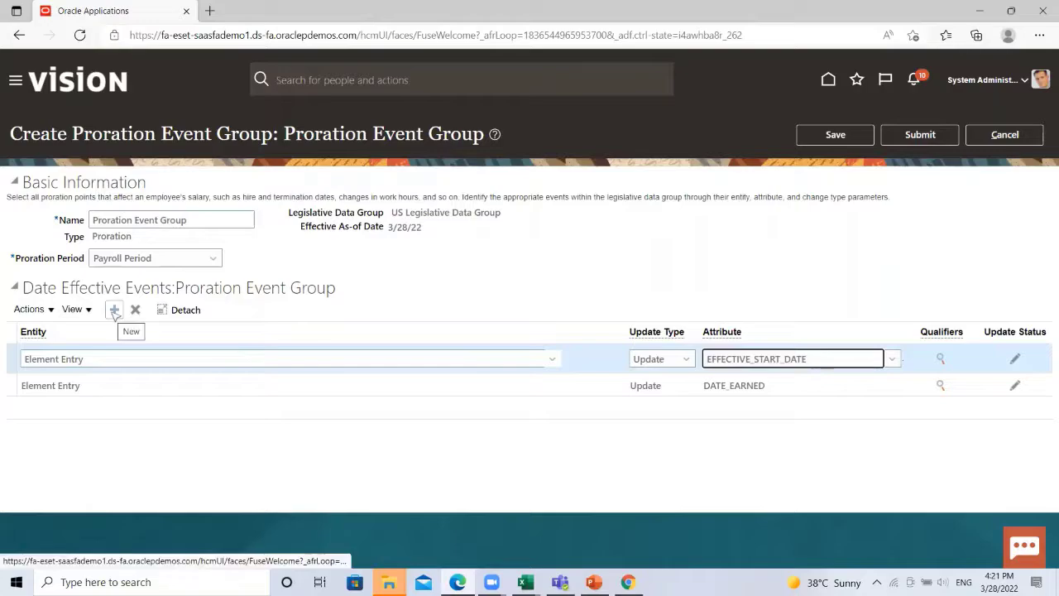
left_click(114, 311)
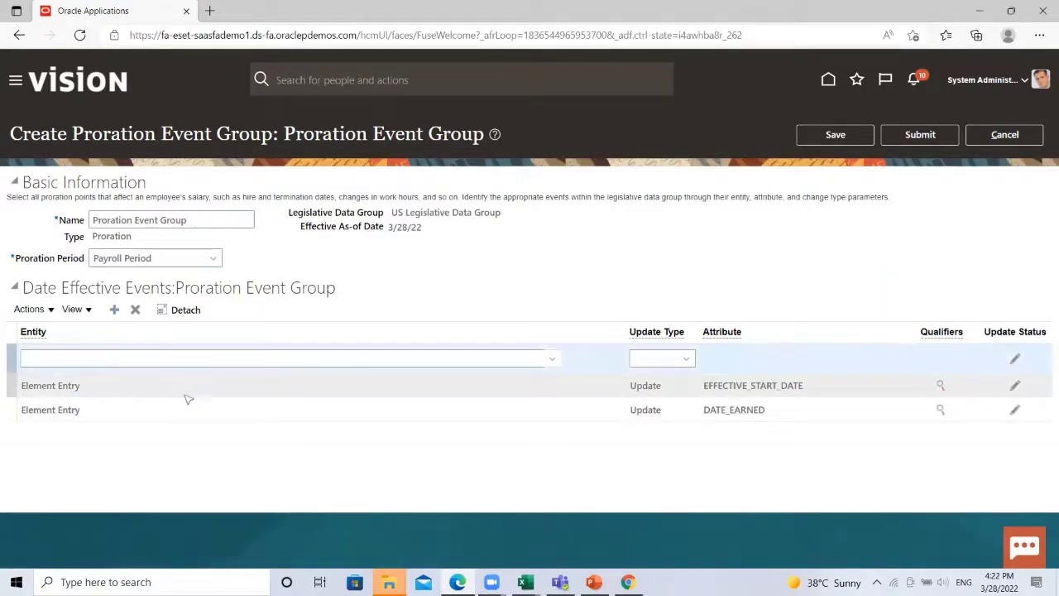
Step: Set the third row's entity to Element Entry and its attribute to EFFECTIVE_END_DATE
left_click(549, 361)
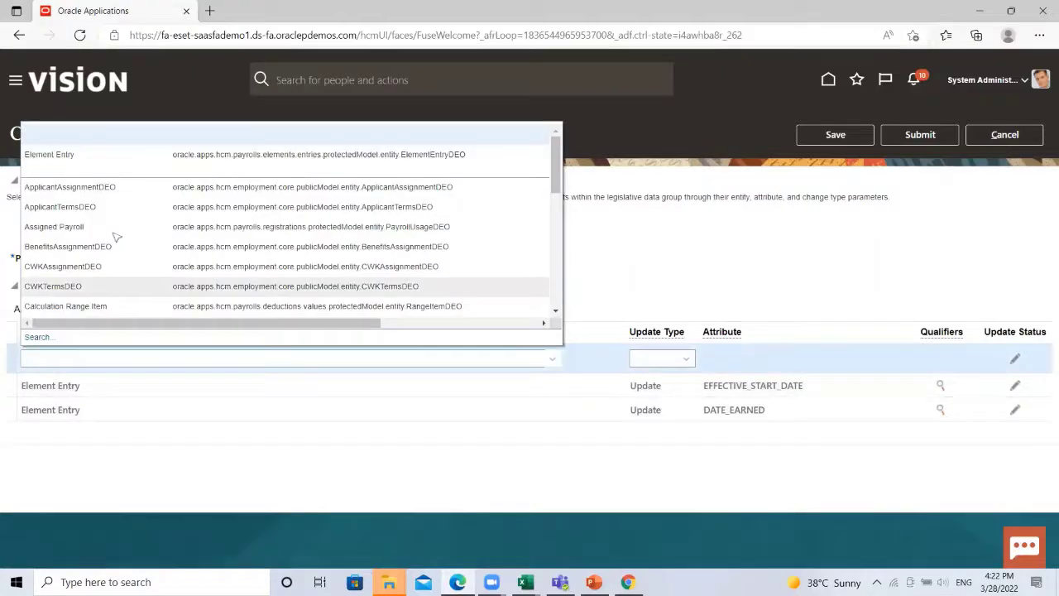
left_click(165, 135)
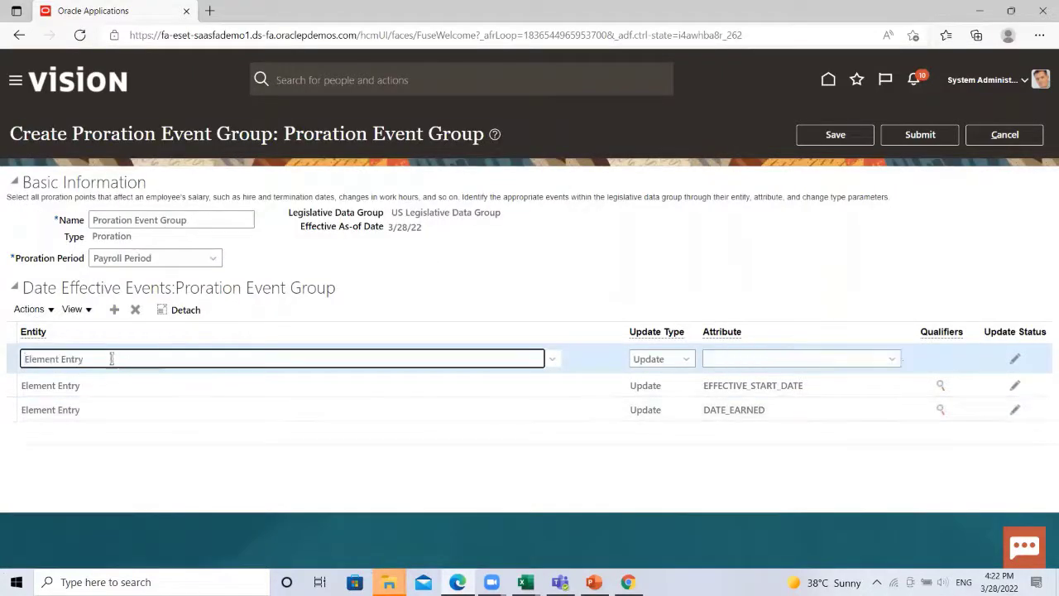
left_click(892, 359)
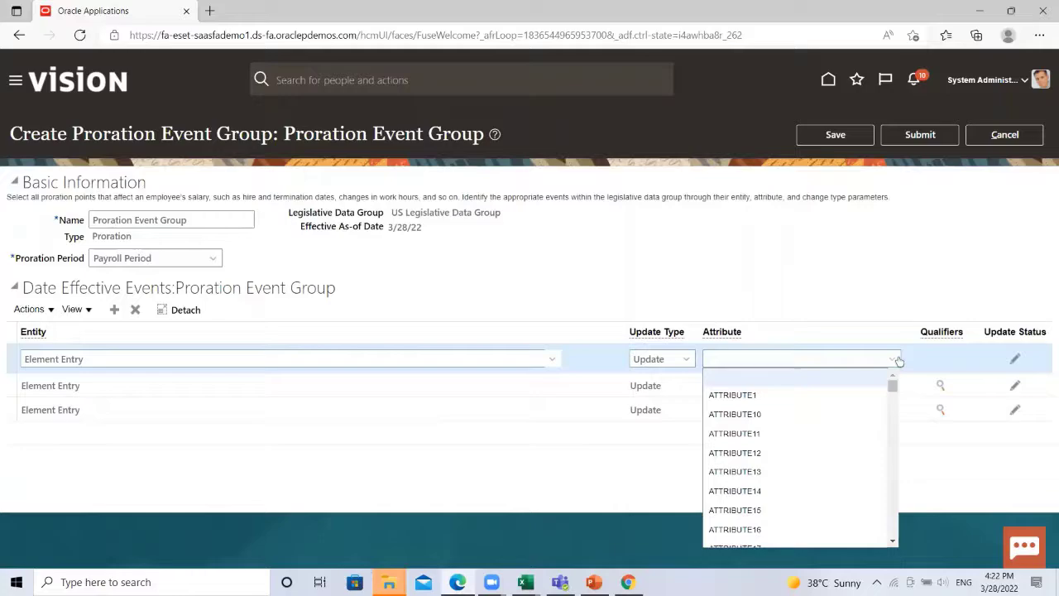
scroll(723, 476, "down", 5)
scroll(723, 475, "down", 10)
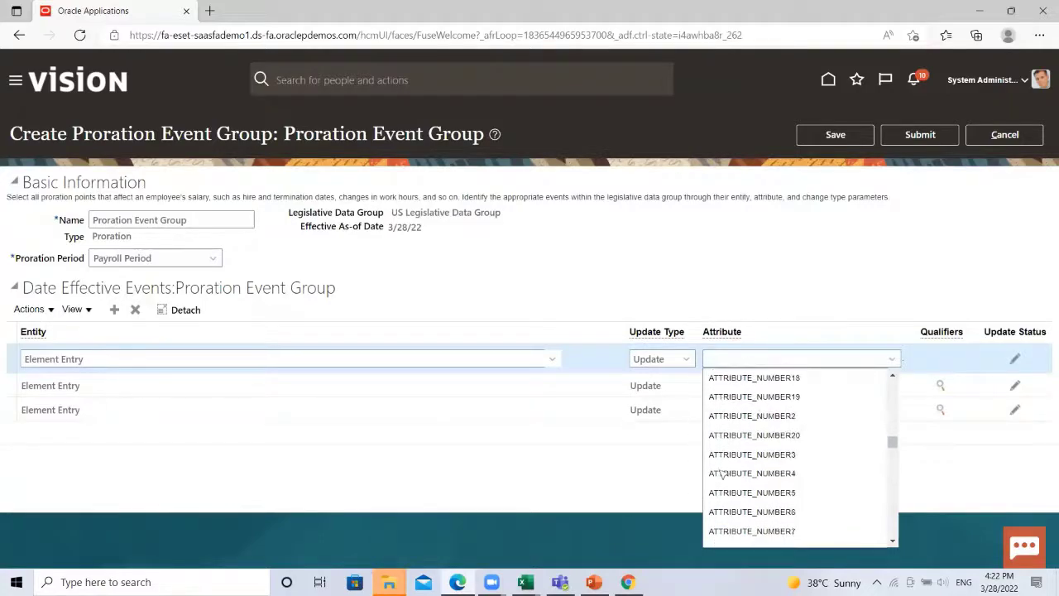
scroll(723, 472, "up", 1)
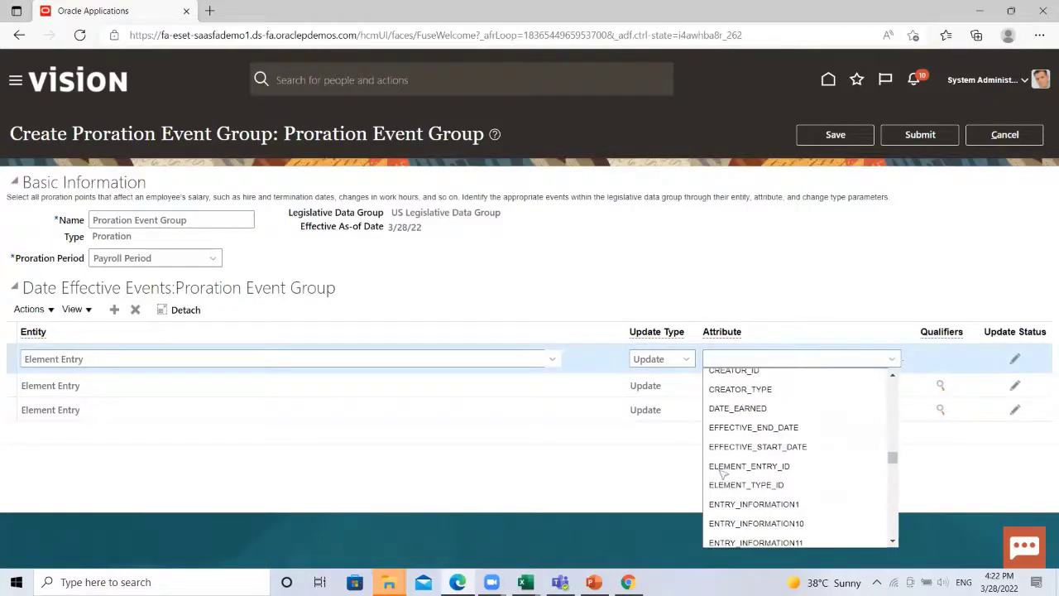
left_click(768, 426)
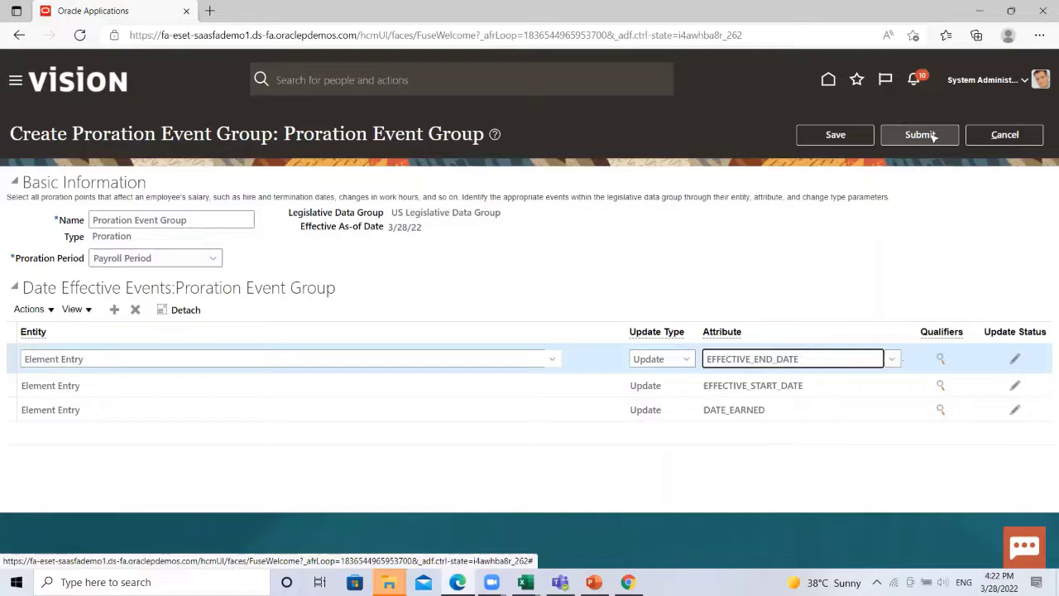
Step: Submit the event group with its three Element Entry Update events
left_click(933, 136)
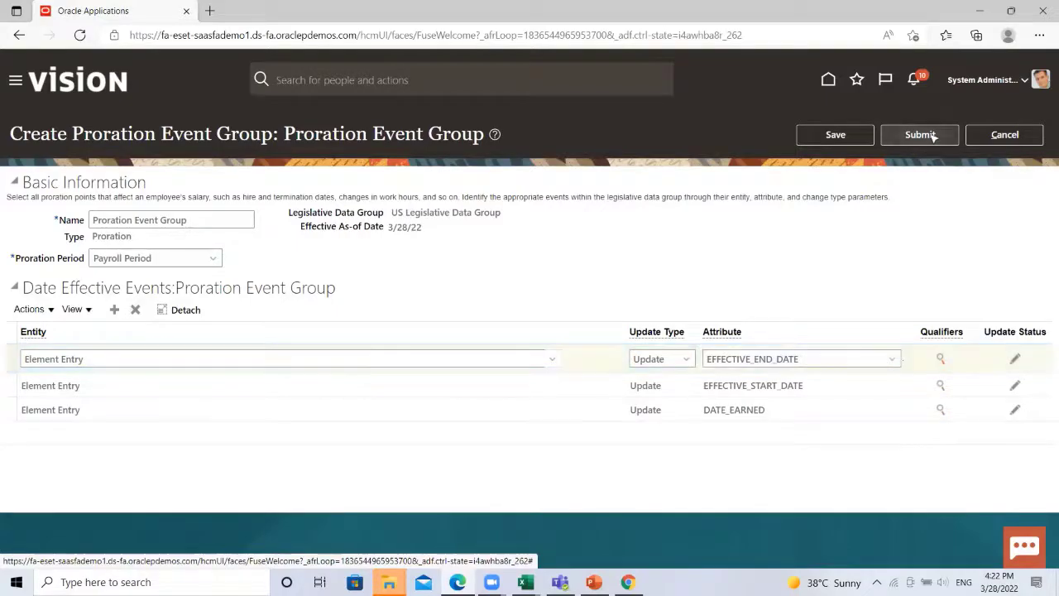